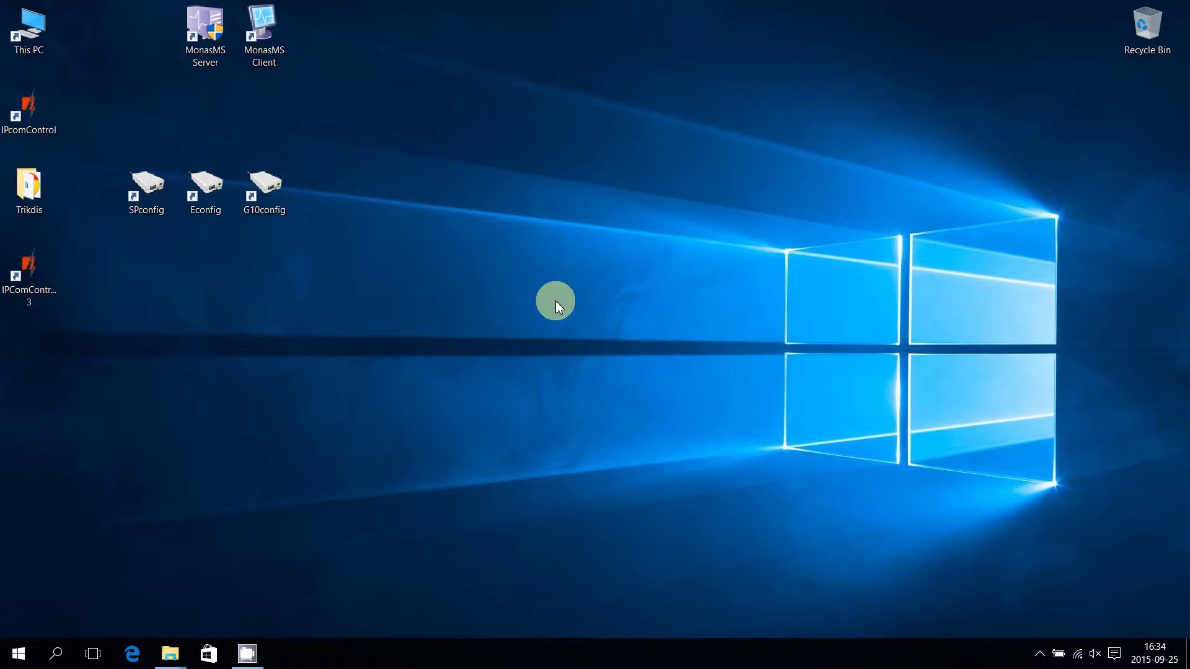
Launch G10config from its desktop icon
{"action": "double_click", "coordinate": [268, 189]}
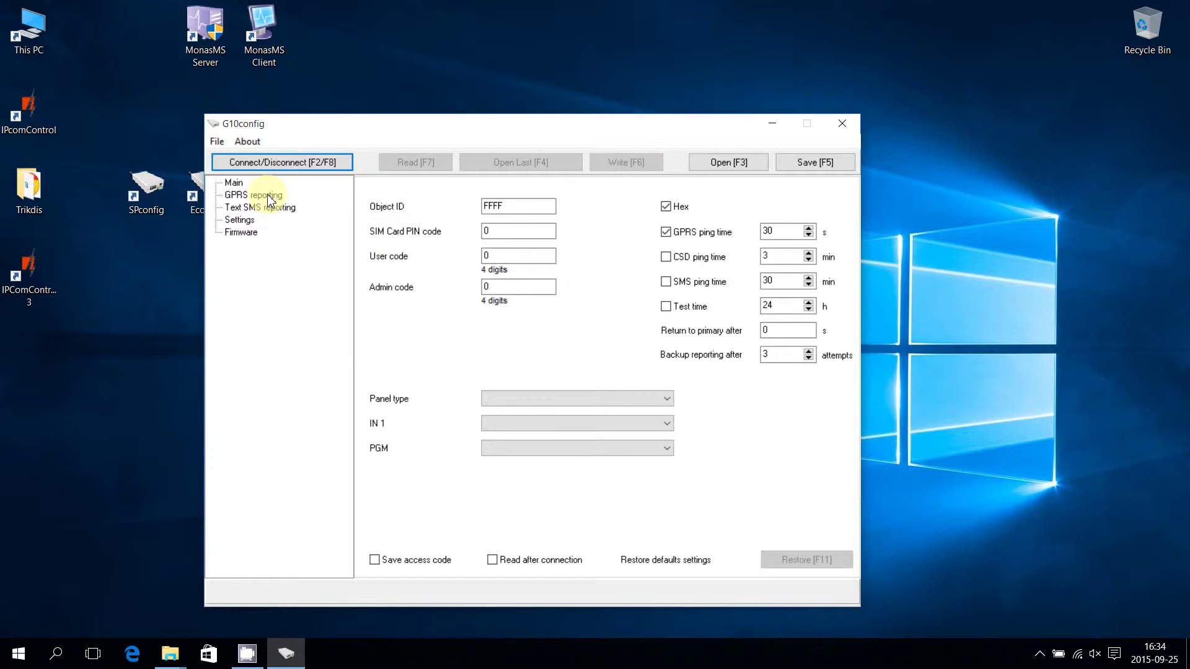
Select COM4 as the connection port on the Settings page
{"action": "left_click", "coordinate": [248, 223]}
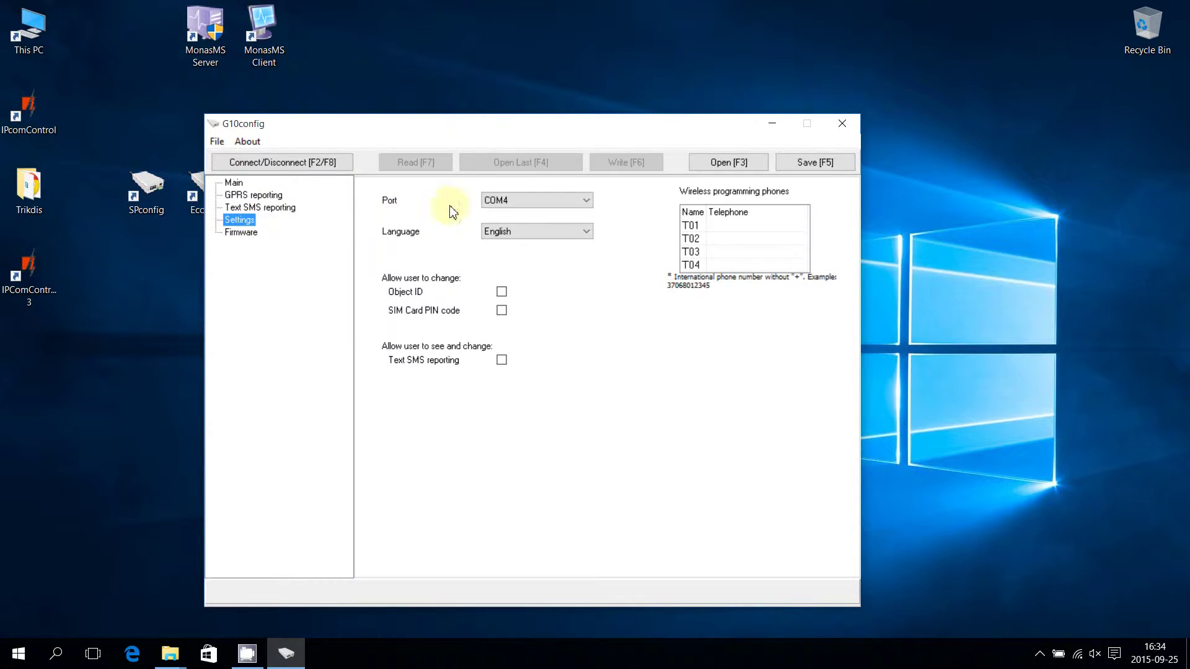
{"action": "left_click", "coordinate": [499, 200]}
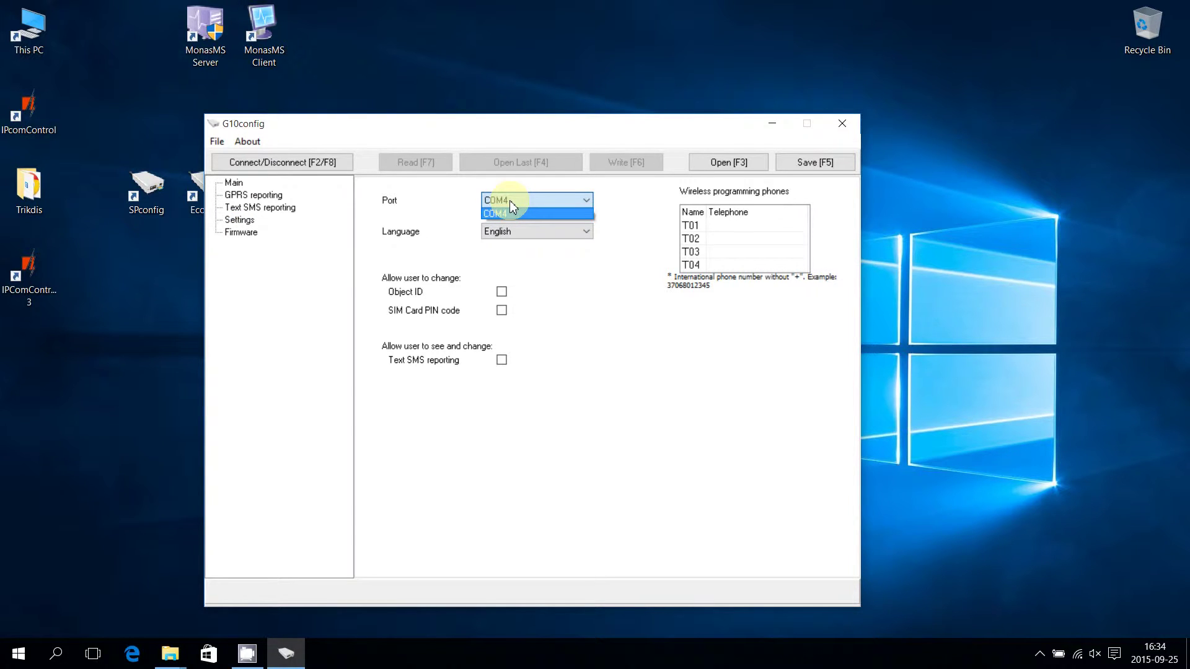
{"action": "left_click", "coordinate": [508, 213]}
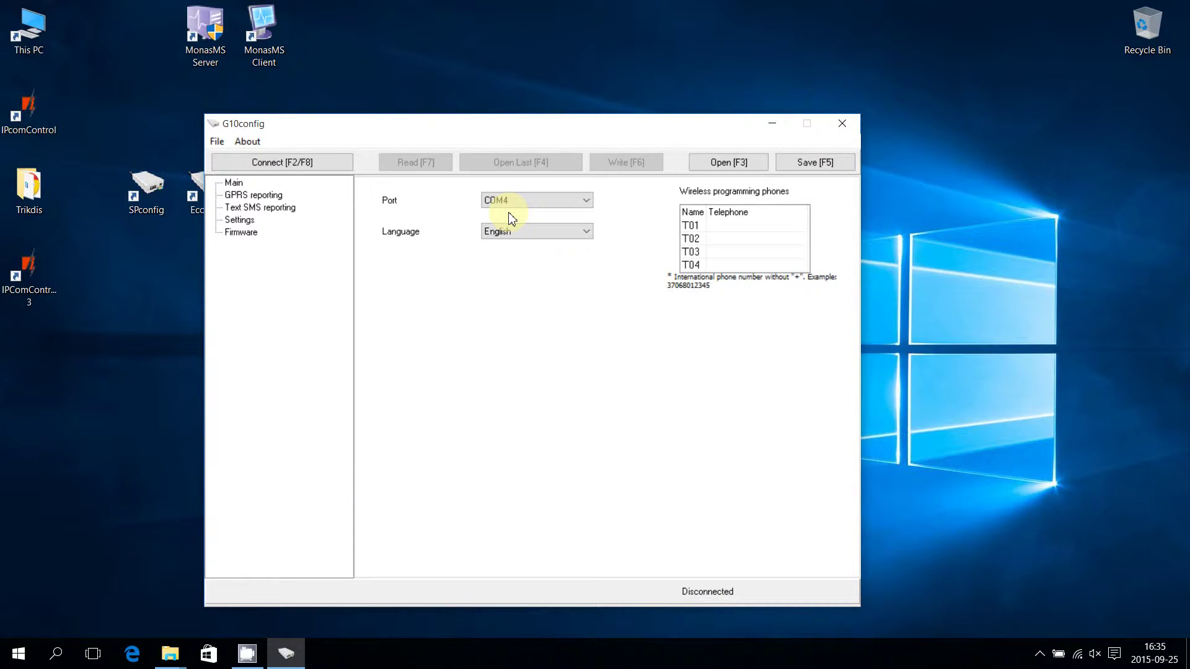
Connect to the G10 and read its configuration, entering the access code when asked
{"action": "left_click", "coordinate": [241, 185]}
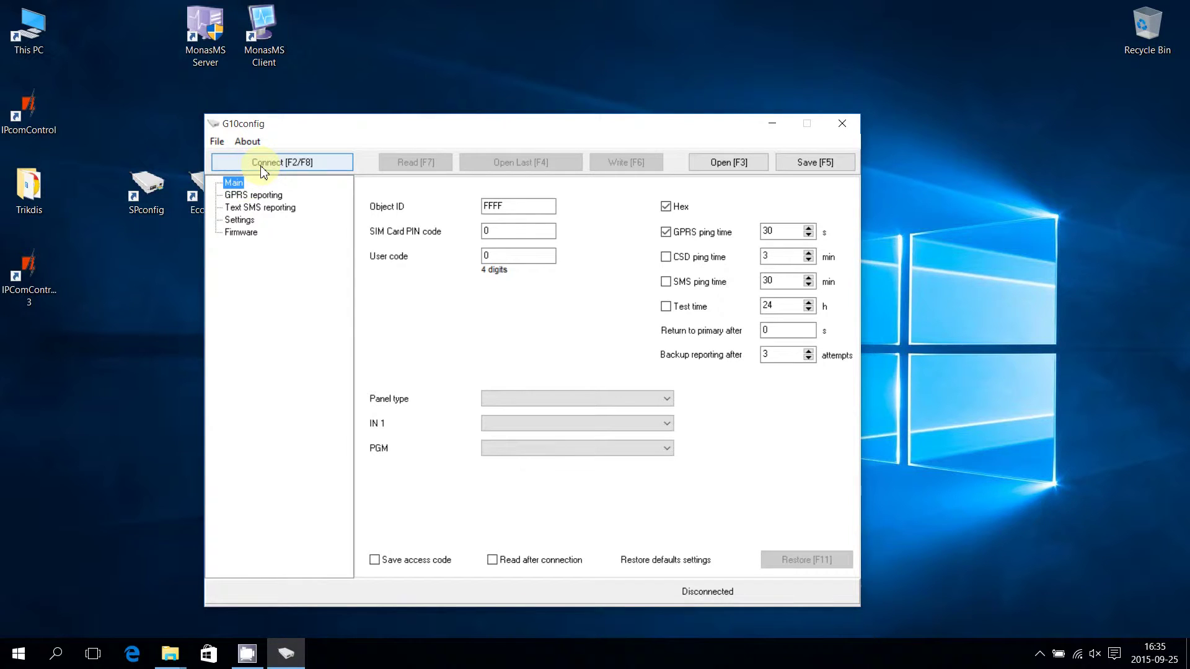
{"action": "left_click", "coordinate": [265, 169]}
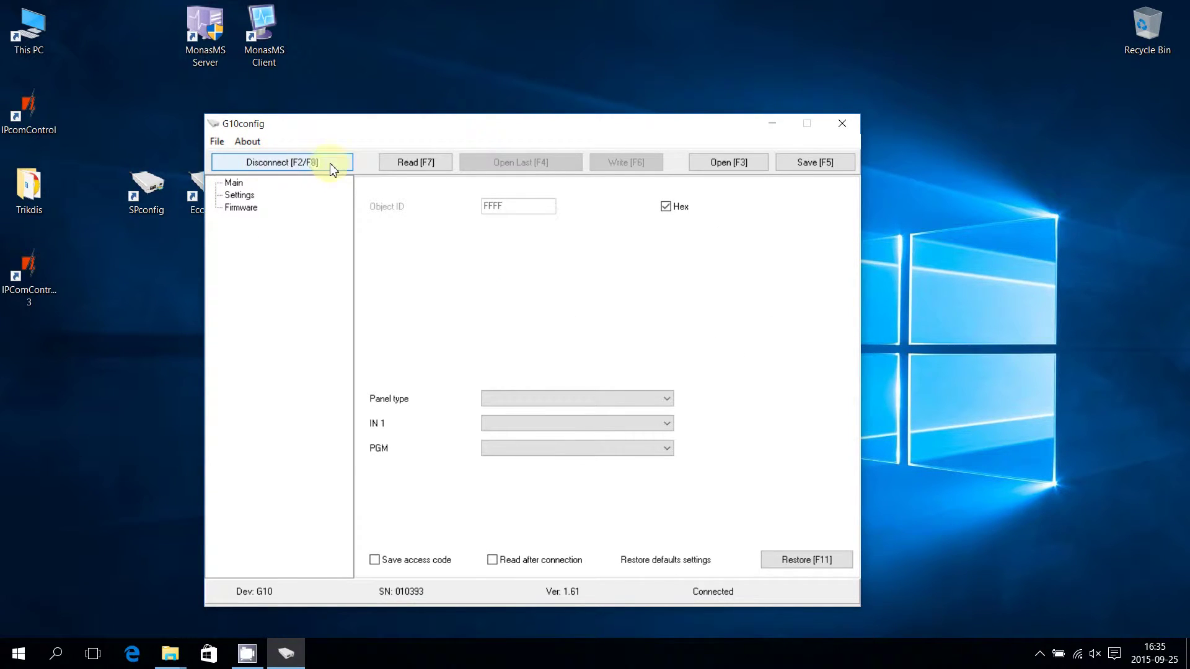
{"action": "left_click", "coordinate": [407, 166]}
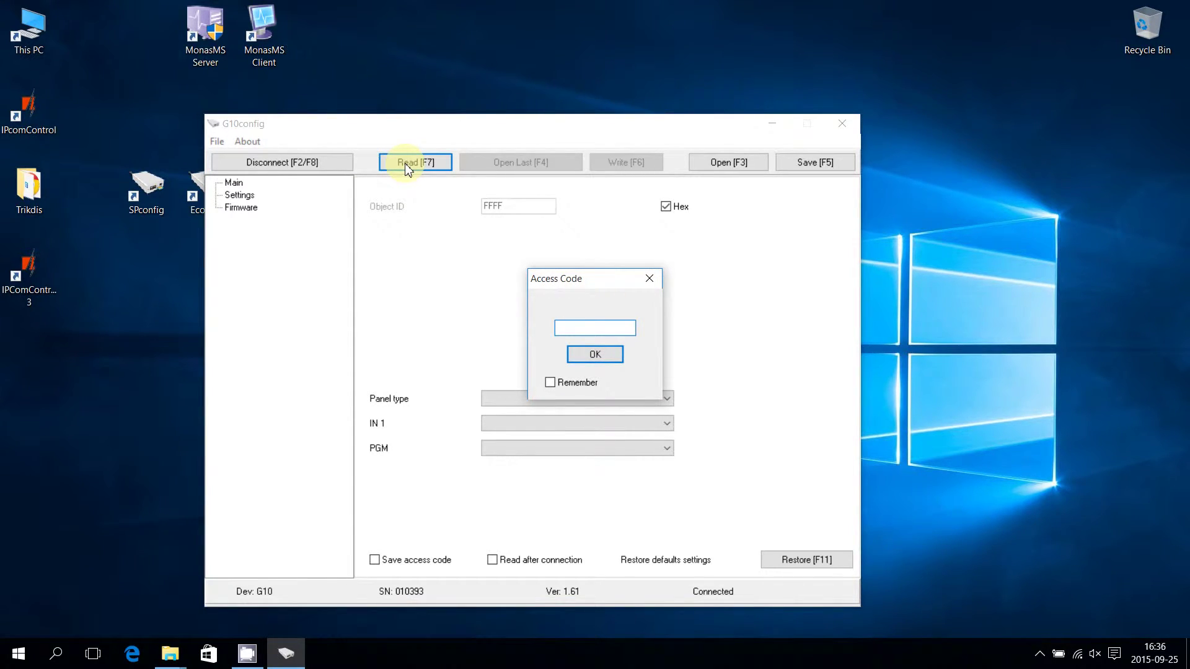
{"action": "type", "text": "****"}
{"action": "left_click", "coordinate": [593, 356]}
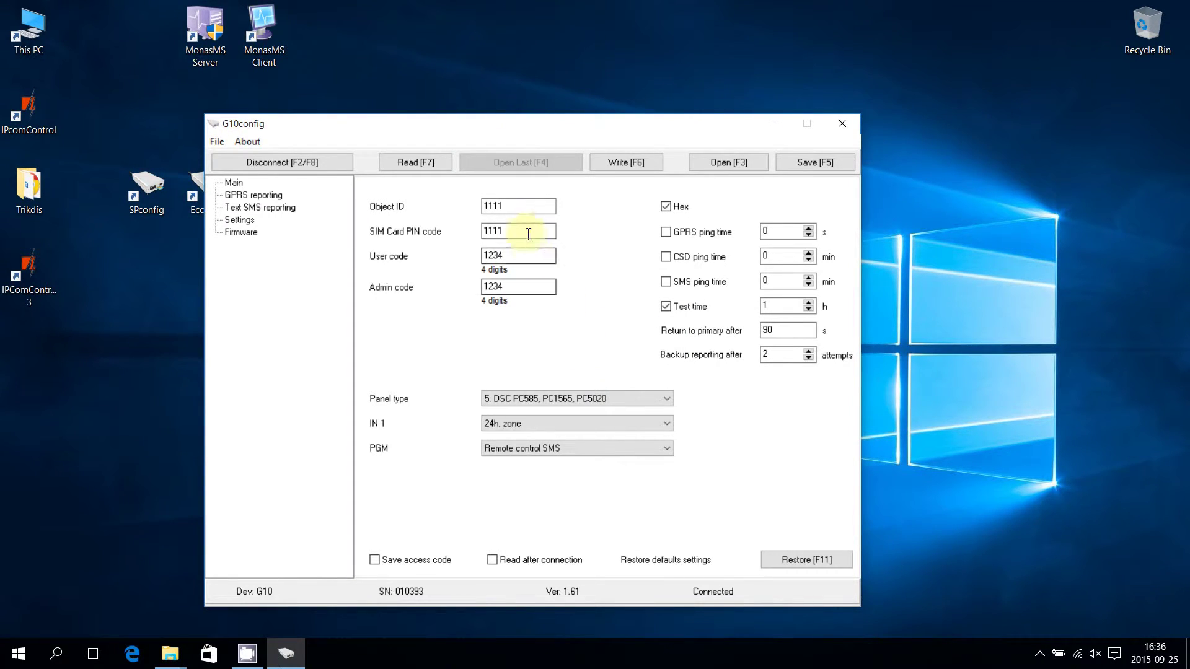
Change the Object ID to 0003 and update the SIM card PIN and user code
{"action": "left_click", "coordinate": [524, 212]}
{"action": "left_click_drag", "start_coordinate": [524, 212], "coordinate": [473, 211]}
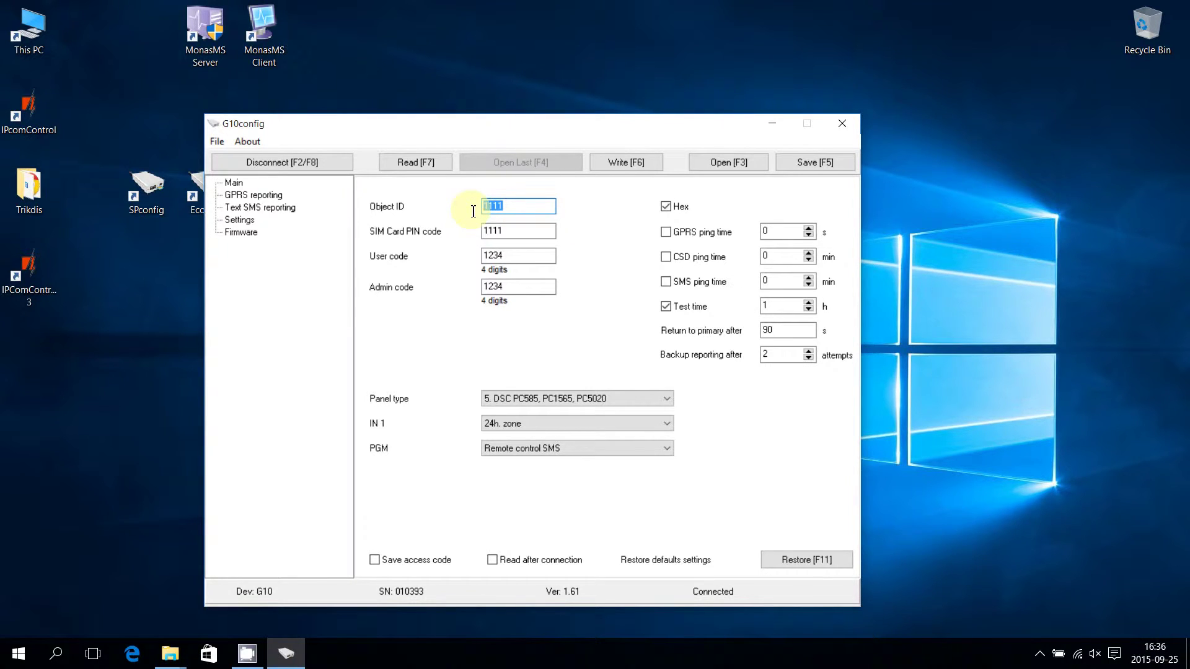
{"action": "type", "text": "0003"}
{"action": "left_click", "coordinate": [518, 235]}
{"action": "key", "text": "BackSpace"}
{"action": "key", "text": "BackSpace"}
{"action": "type", "text": "76"}
{"action": "left_click", "coordinate": [520, 255]}
{"action": "left_click_drag", "start_coordinate": [521, 255], "coordinate": [486, 257]}
{"action": "type", "text": "4321"}
Enable a 120 s GPRS ping time and set the test time to 24 h
{"action": "left_click", "coordinate": [666, 233]}
{"action": "type", "text": "120"}
{"action": "left_click", "coordinate": [781, 310]}
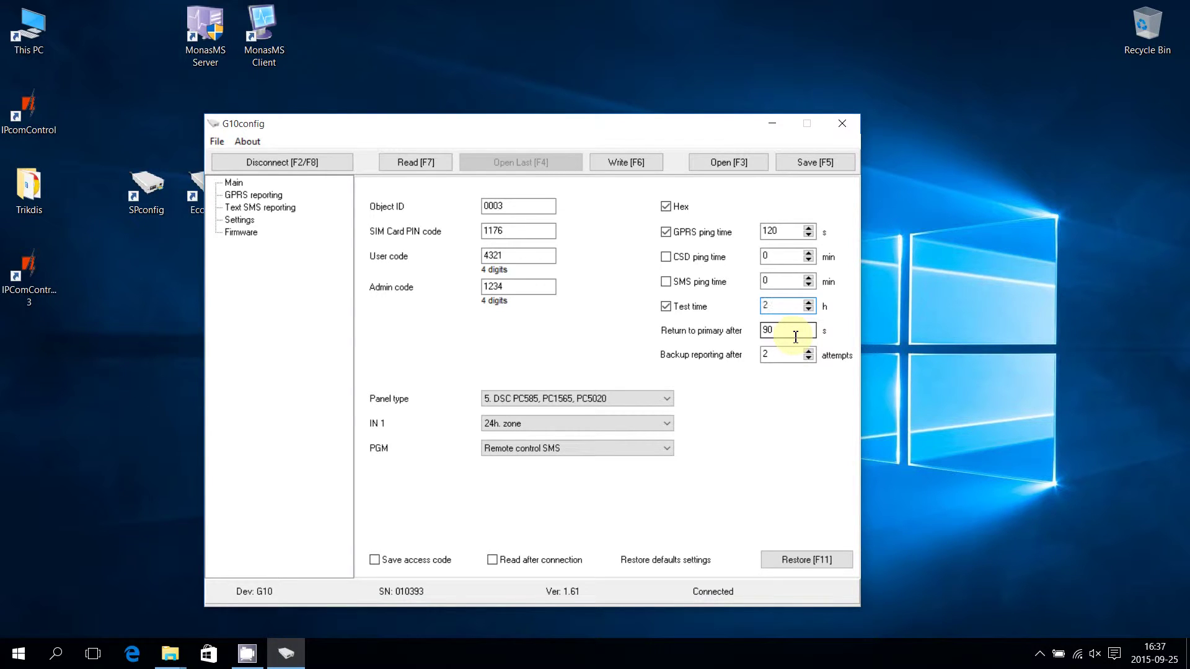
{"action": "type", "text": "24"}
Set the panel type to 6. Paradox Spectra SP5500, SP6000, SP7000
{"action": "left_click", "coordinate": [664, 400]}
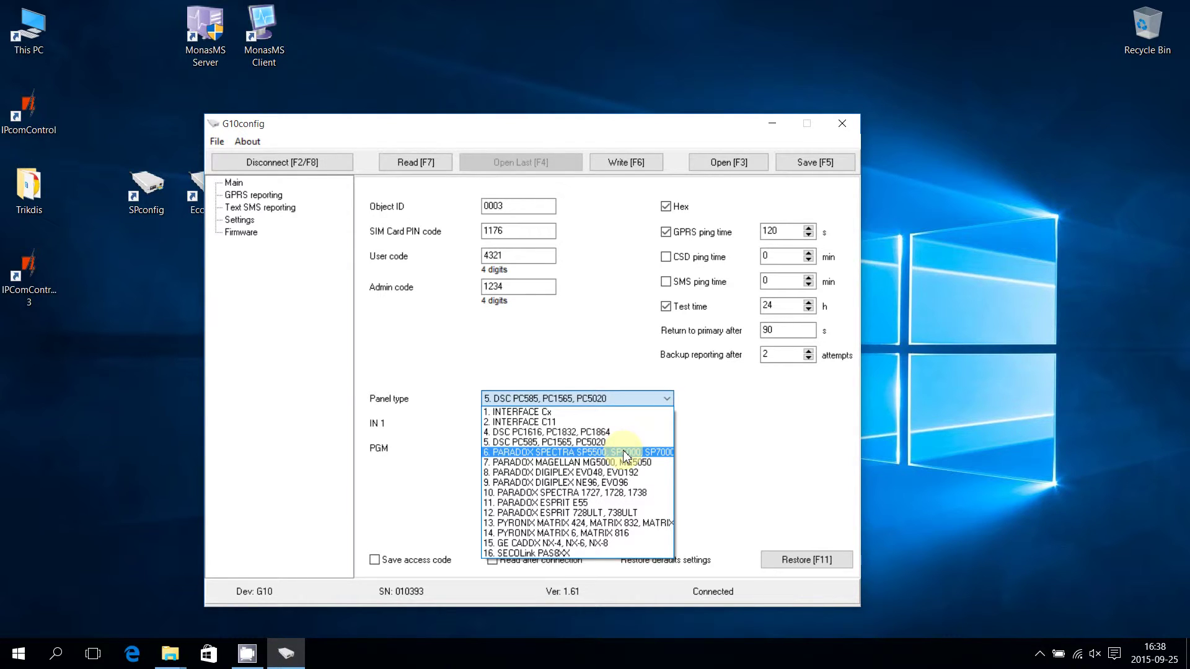
{"action": "left_click", "coordinate": [626, 457]}
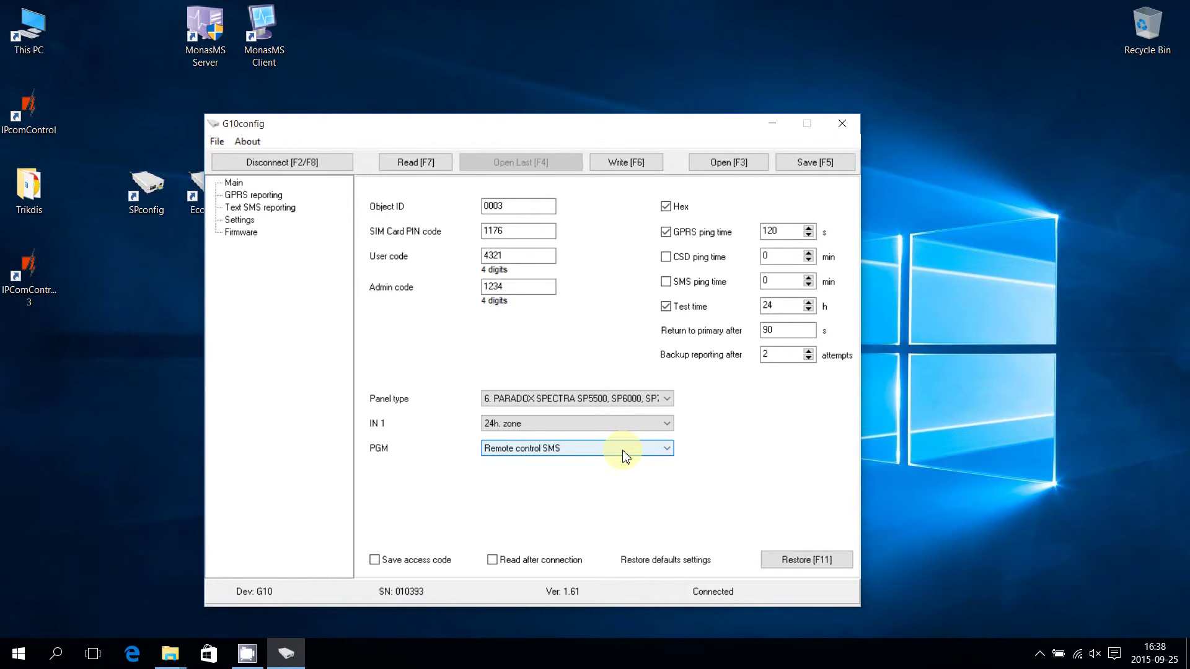
{"action": "left_click", "coordinate": [274, 198]}
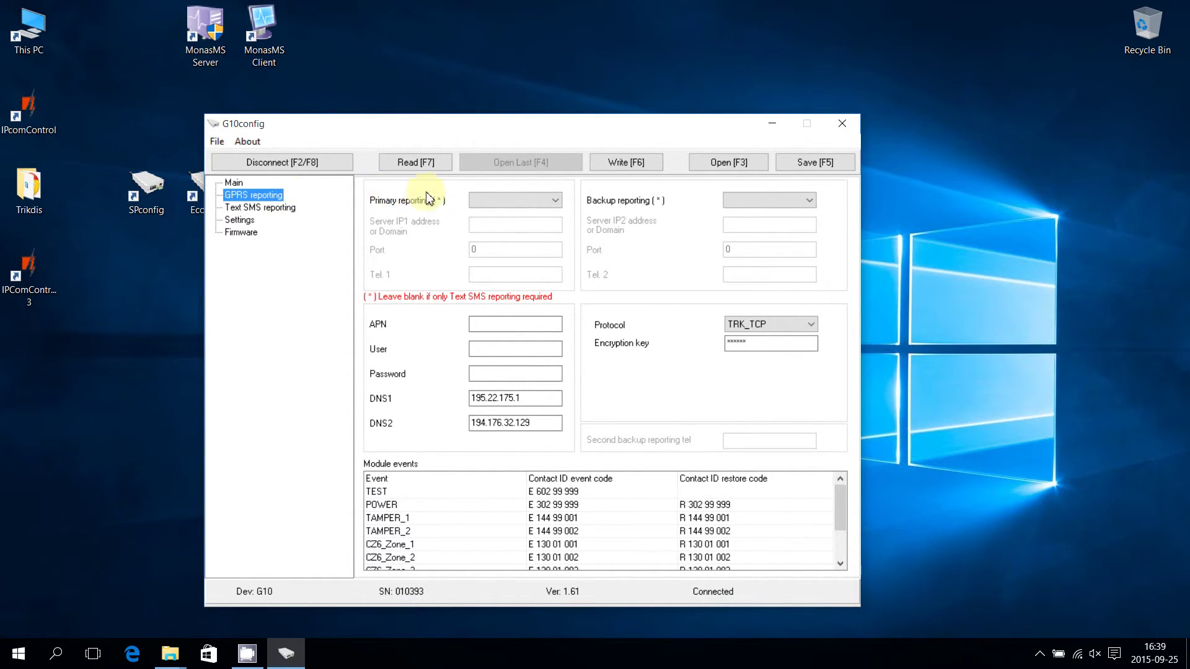
Make GPRS the primary channel, reporting to server 194.34.54.162 on port 1100
{"action": "left_click", "coordinate": [524, 207]}
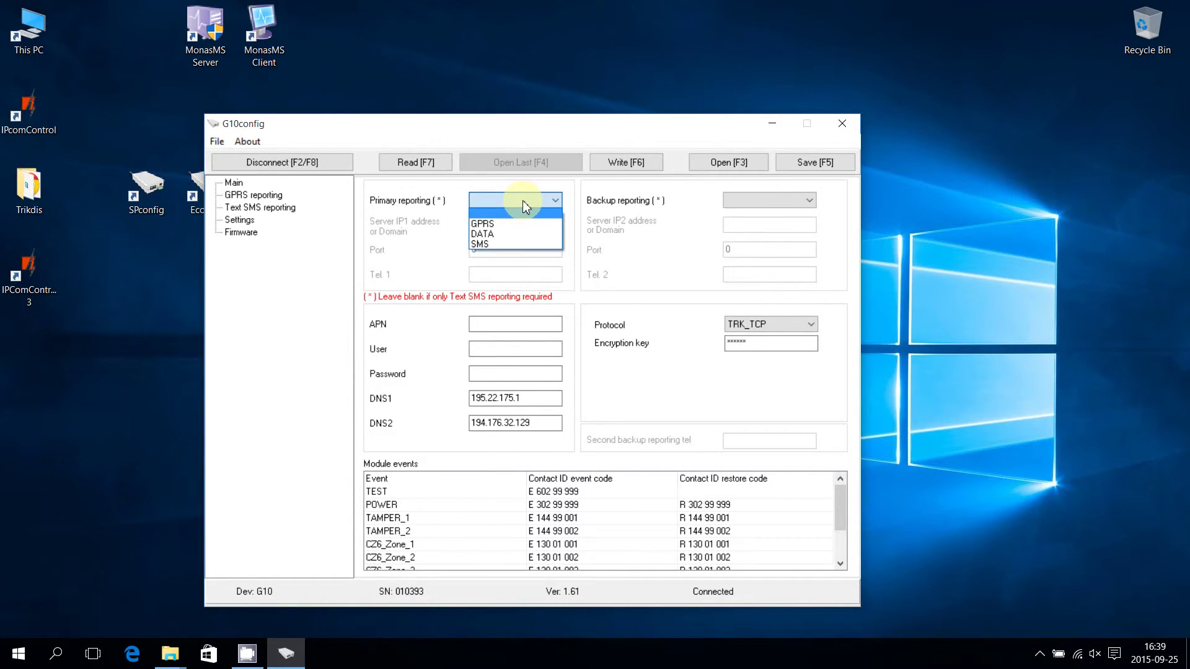
{"action": "left_click", "coordinate": [523, 224]}
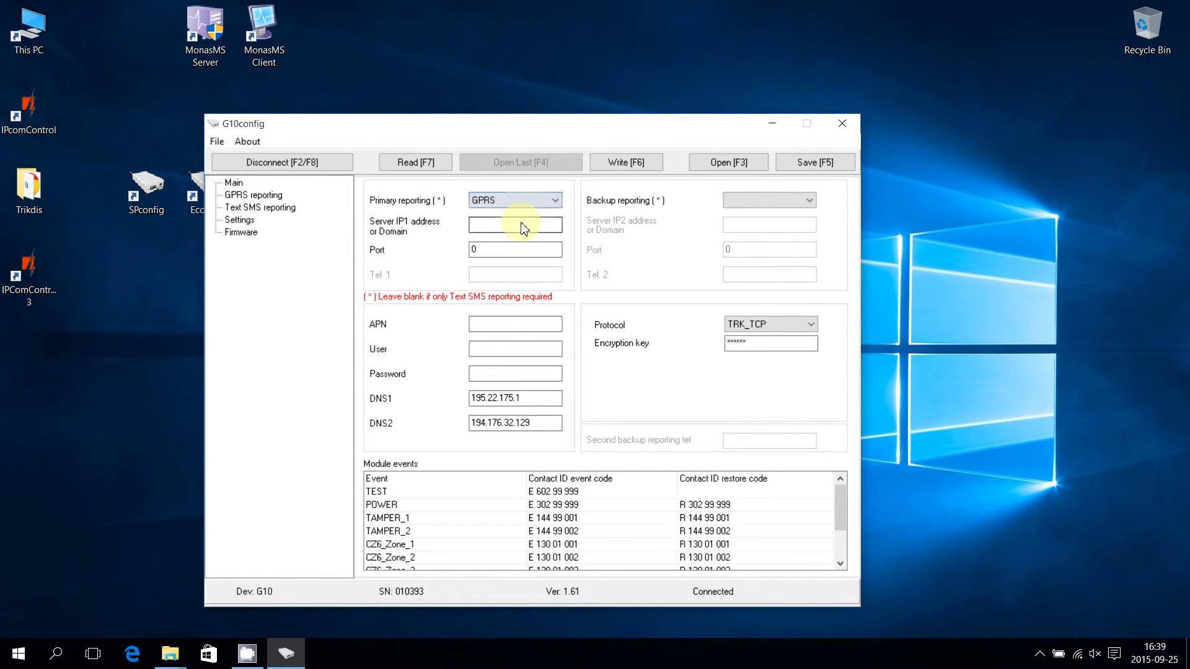
{"action": "left_click", "coordinate": [523, 226]}
{"action": "type", "text": "194.34.54.162"}
{"action": "left_click", "coordinate": [520, 249]}
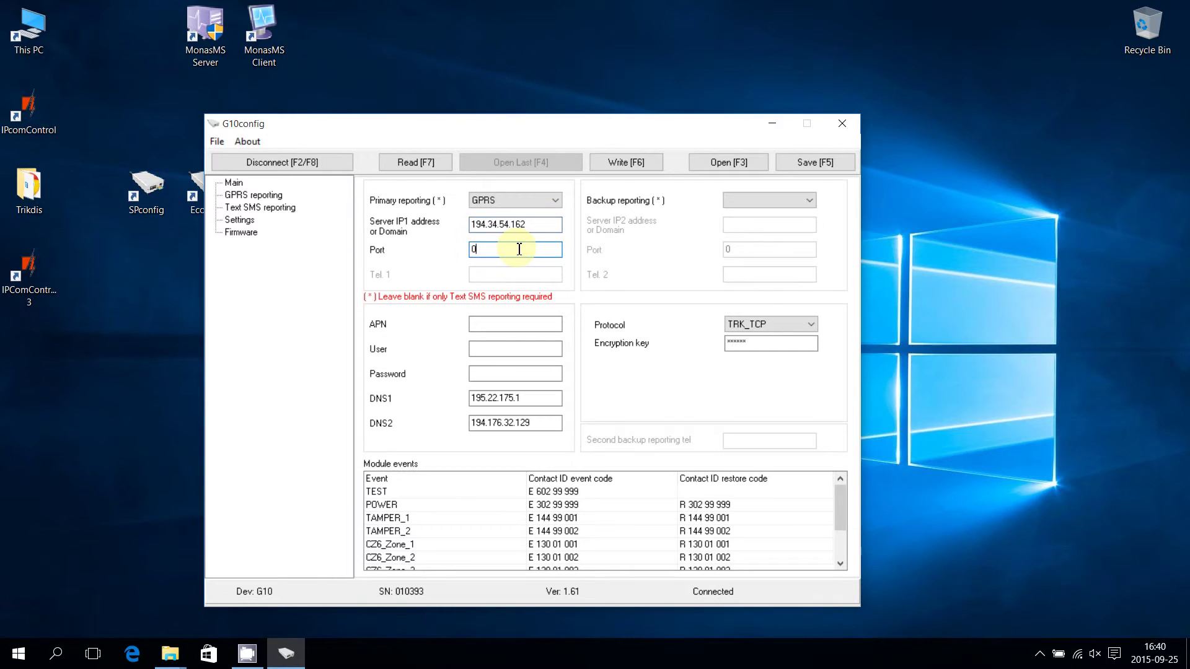
{"action": "type", "text": "1100"}
Set SMS as backup reporting and enter the backup phone number
{"action": "left_click", "coordinate": [738, 202]}
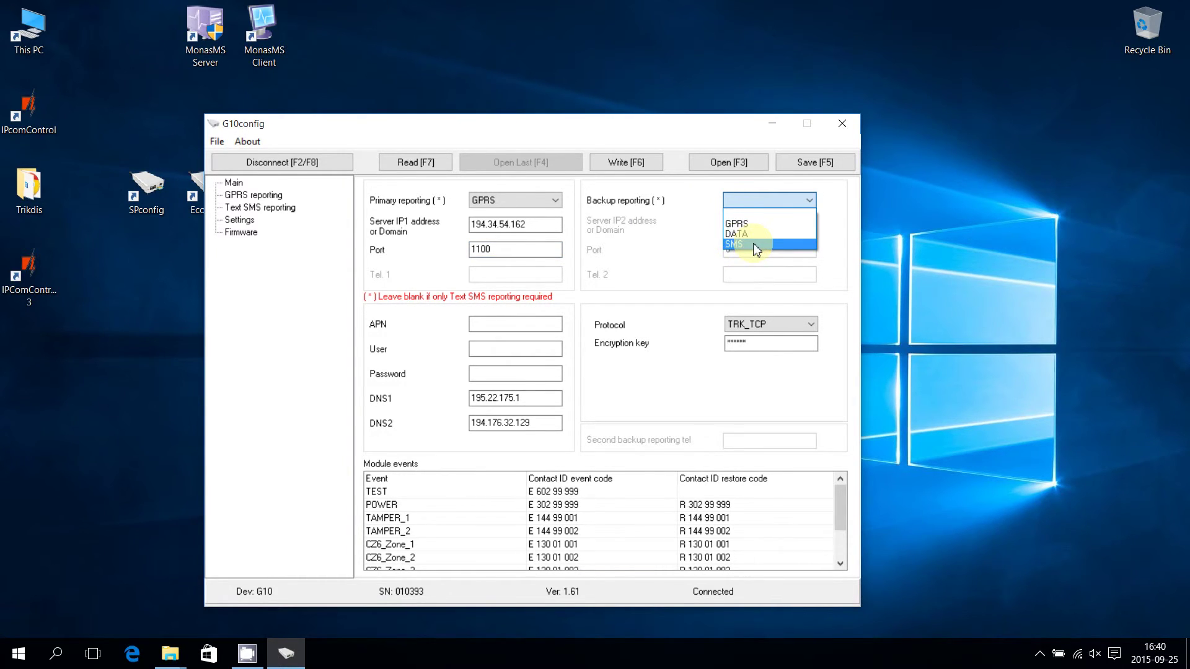
{"action": "left_click", "coordinate": [756, 245]}
{"action": "left_click", "coordinate": [746, 274]}
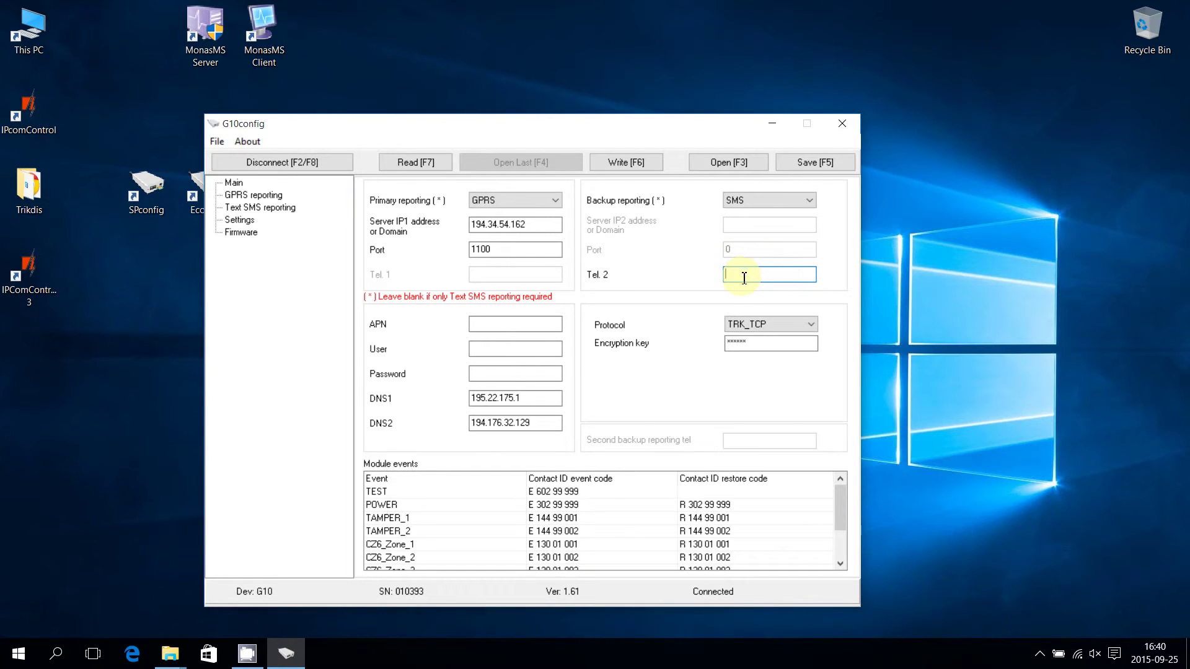
Fill in APN 'internet' plus the GPRS user name and password
{"action": "left_click", "coordinate": [546, 324]}
{"action": "type", "text": "internet"}
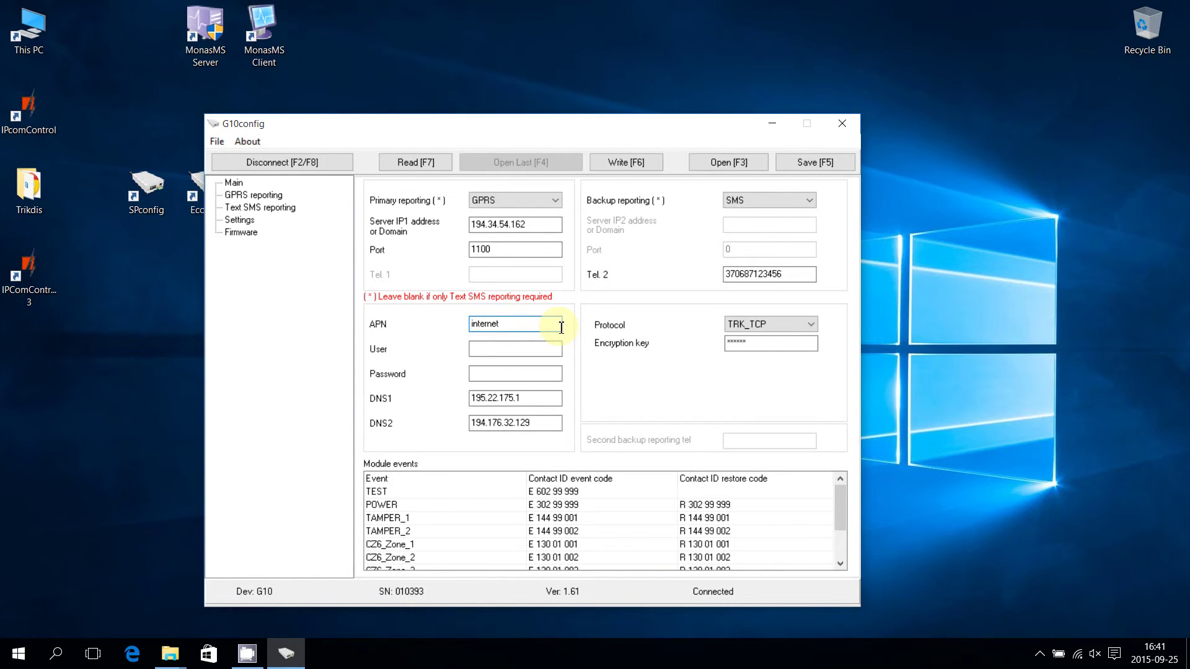
{"action": "left_click", "coordinate": [548, 349]}
{"action": "type", "text": "wap"}
{"action": "left_click", "coordinate": [544, 373]}
{"action": "type", "text": "wap"}
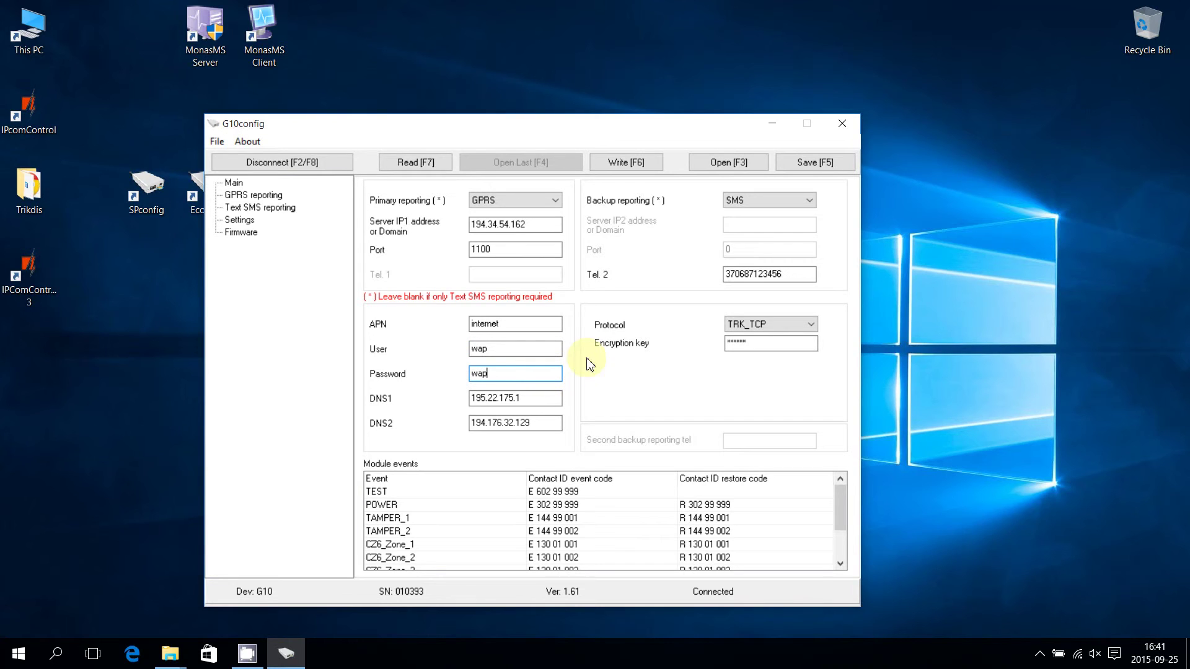
{"action": "left_click", "coordinate": [743, 324]}
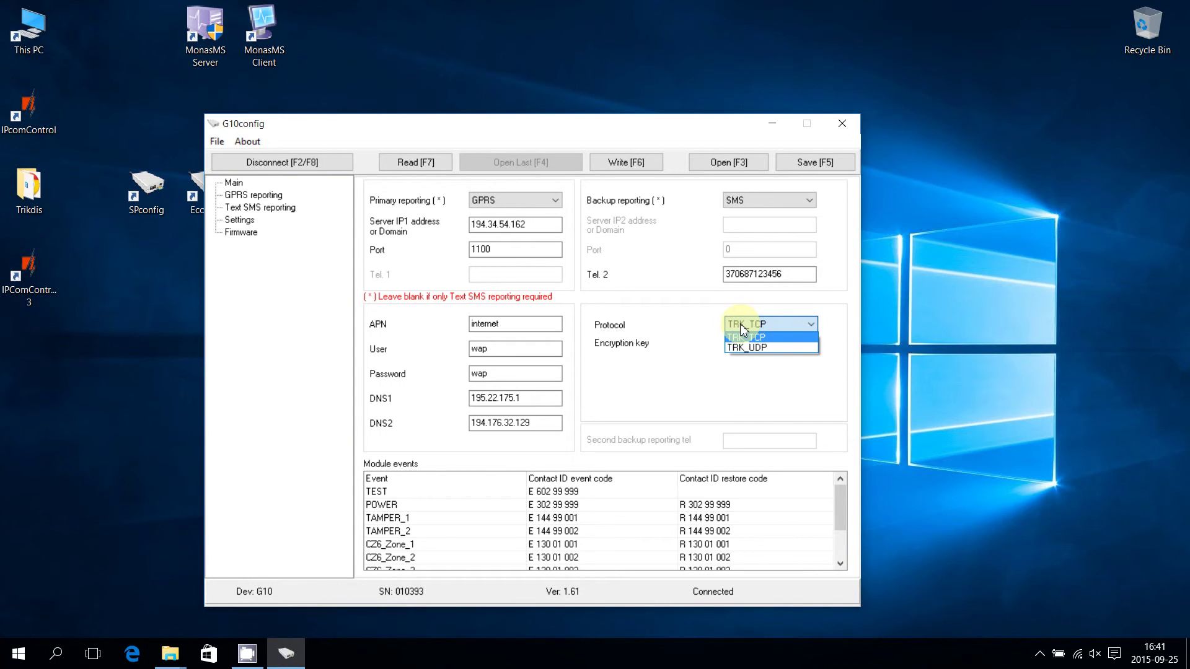
Keep TRK_TCP as the protocol and replace the encryption key with a new one
{"action": "left_click", "coordinate": [743, 337]}
{"action": "left_click", "coordinate": [753, 343]}
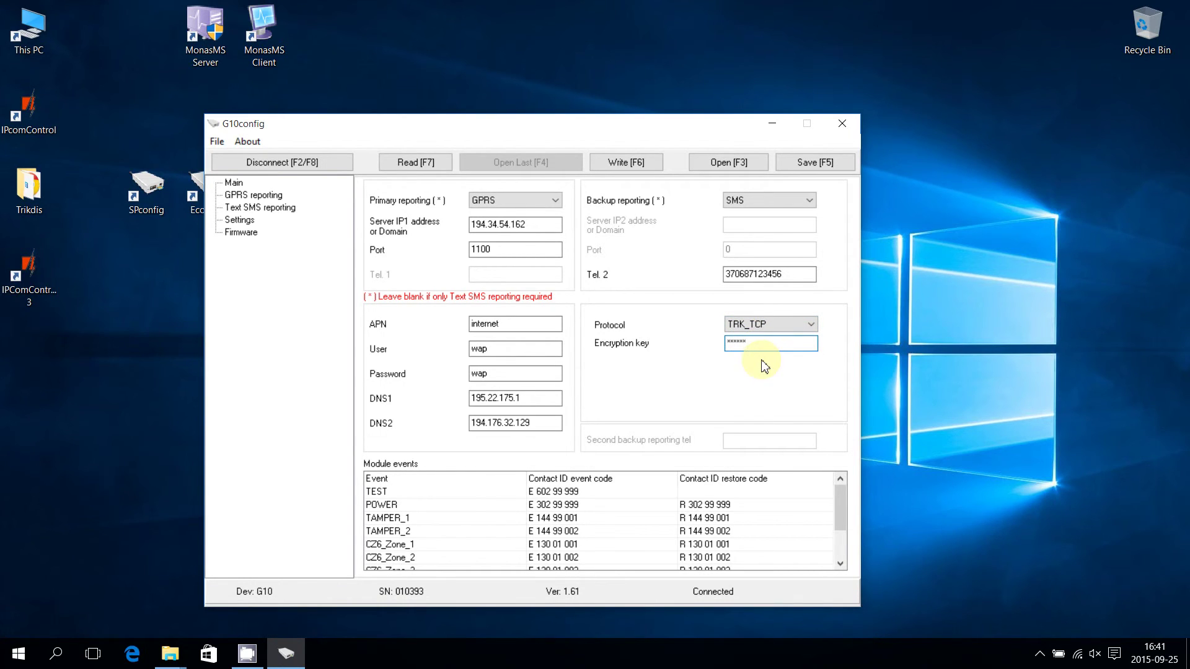
{"action": "key", "text": "BackSpace"}
{"action": "key", "text": "BackSpace"}
{"action": "key", "text": "BackSpace"}
{"action": "key", "text": "BackSpace"}
{"action": "key", "text": "BackSpace"}
{"action": "key", "text": "BackSpace"}
{"action": "type", "text": "123456"}
Write the configuration to the G10, then disconnect from it
{"action": "left_click", "coordinate": [635, 166]}
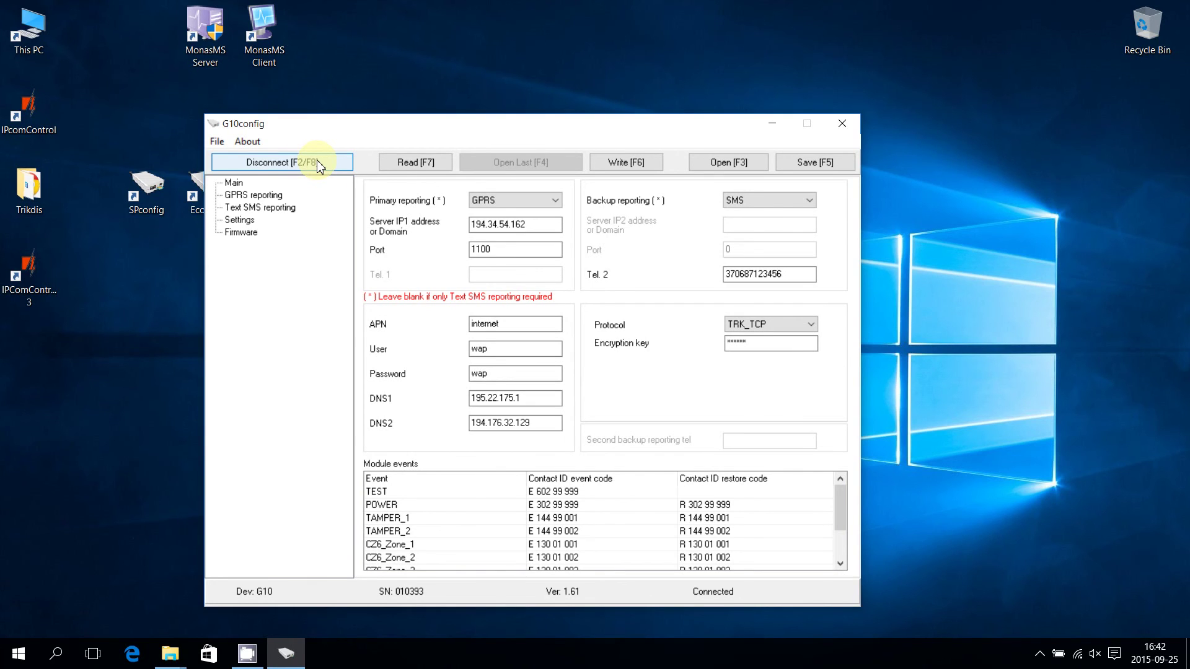
{"action": "left_click", "coordinate": [317, 163]}
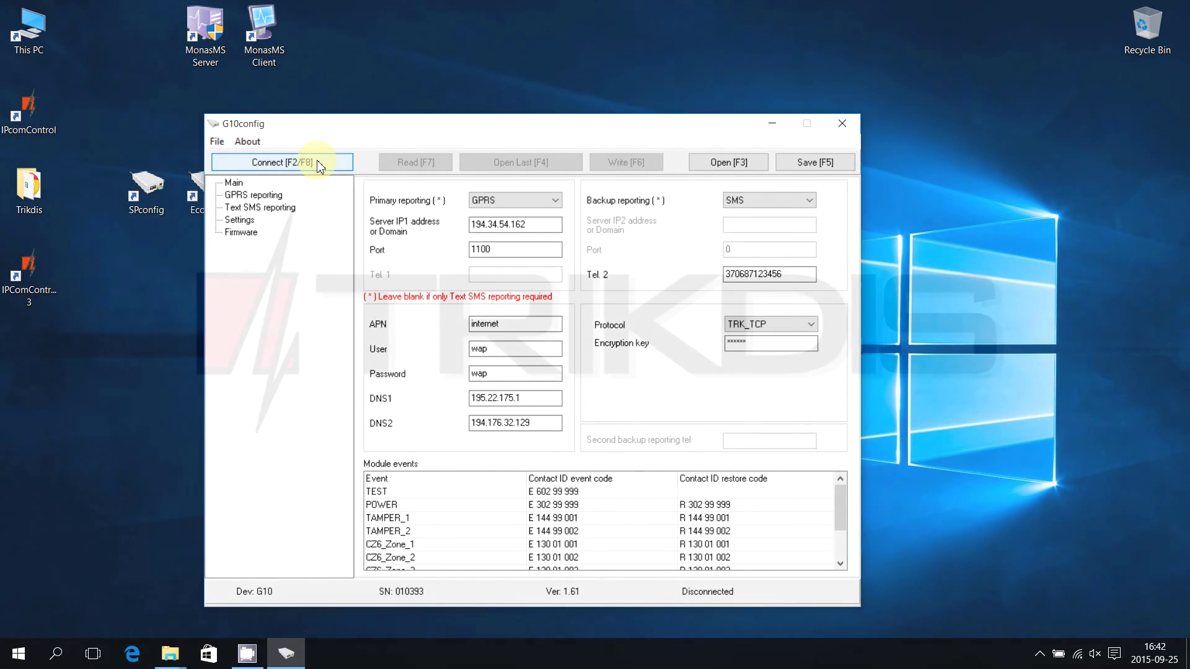